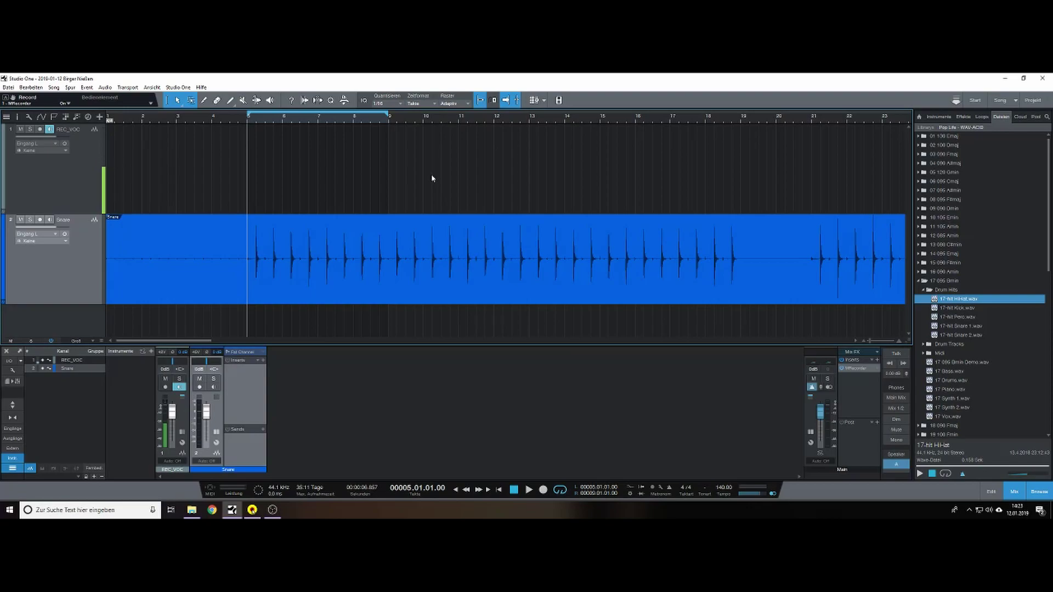
- Play back the looped snare recording from bar 5 and view the hits at a closer zoom
key("space")
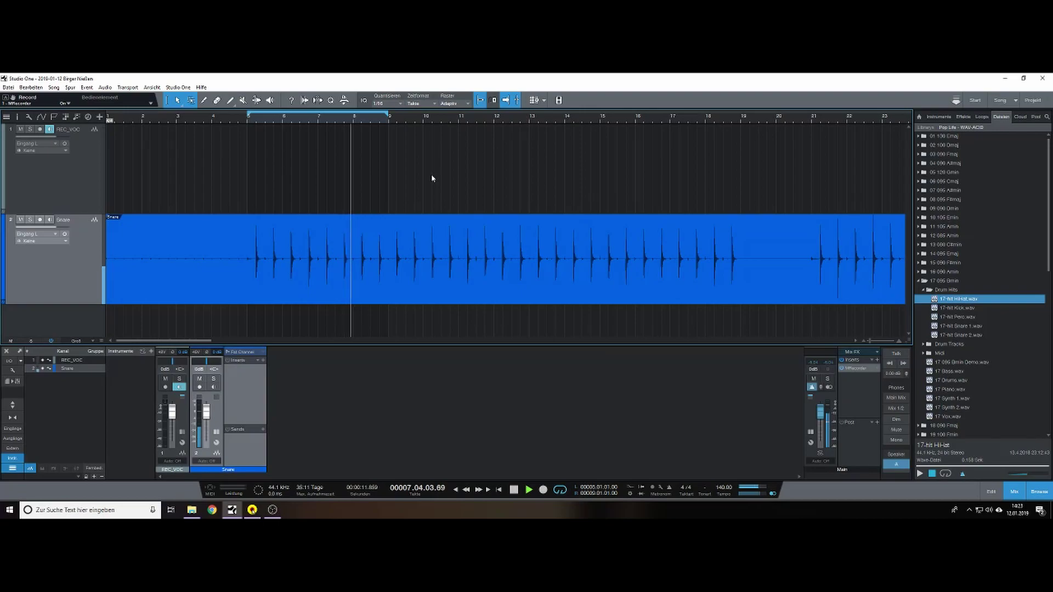
key("space")
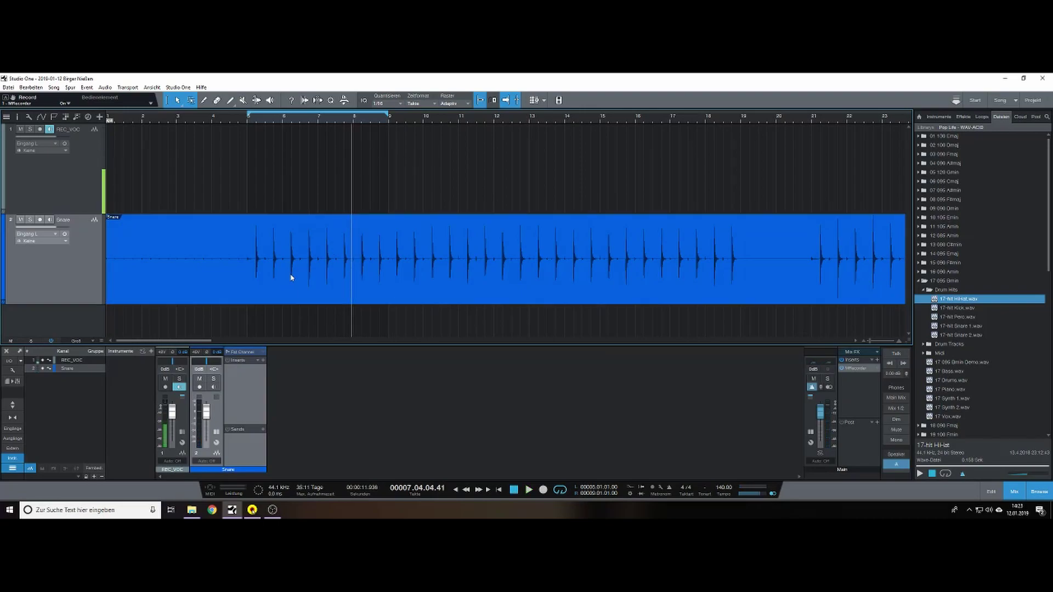
key("e")
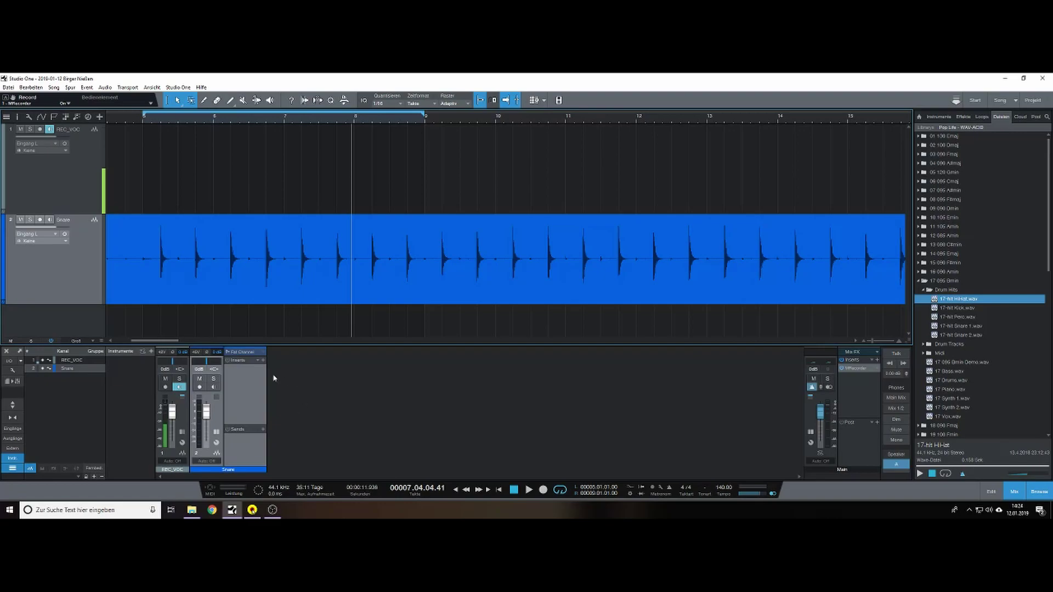
- Insert the PreSonus Expander on the Snare channel and reposition its window slightly
left_click(263, 361)
scroll(337, 251, "down", 1)
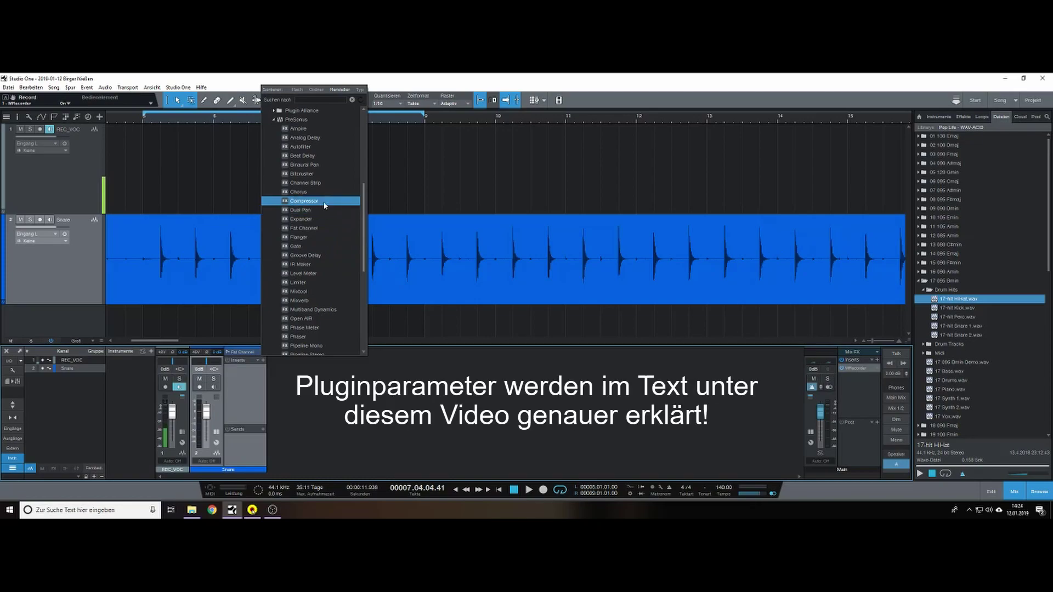
left_click(307, 219)
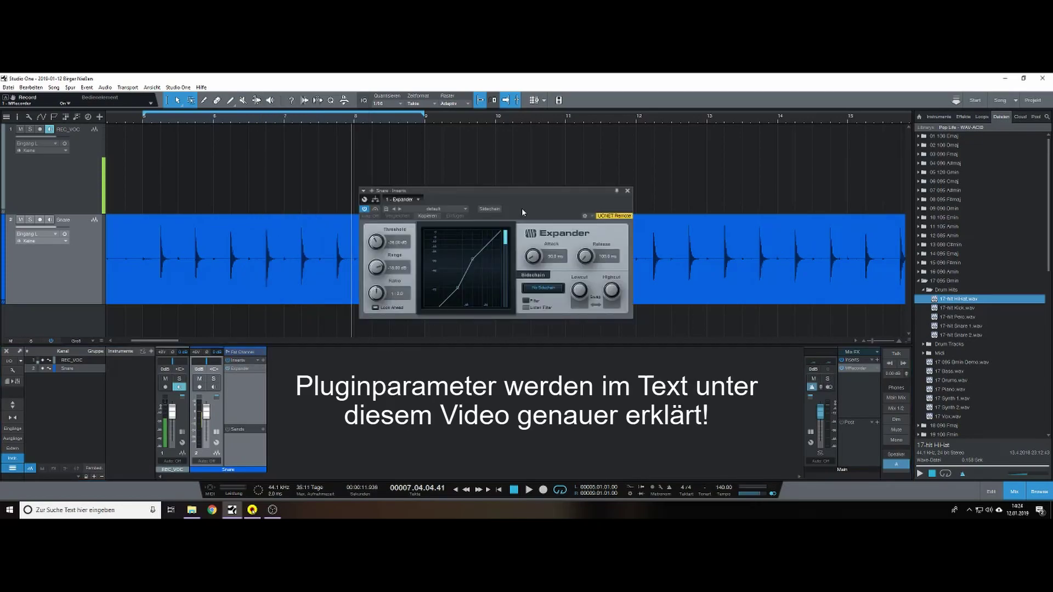
mouse_move(522, 192)
left_mouse_down()
mouse_move(491, 188)
mouse_move(511, 187)
left_mouse_up()
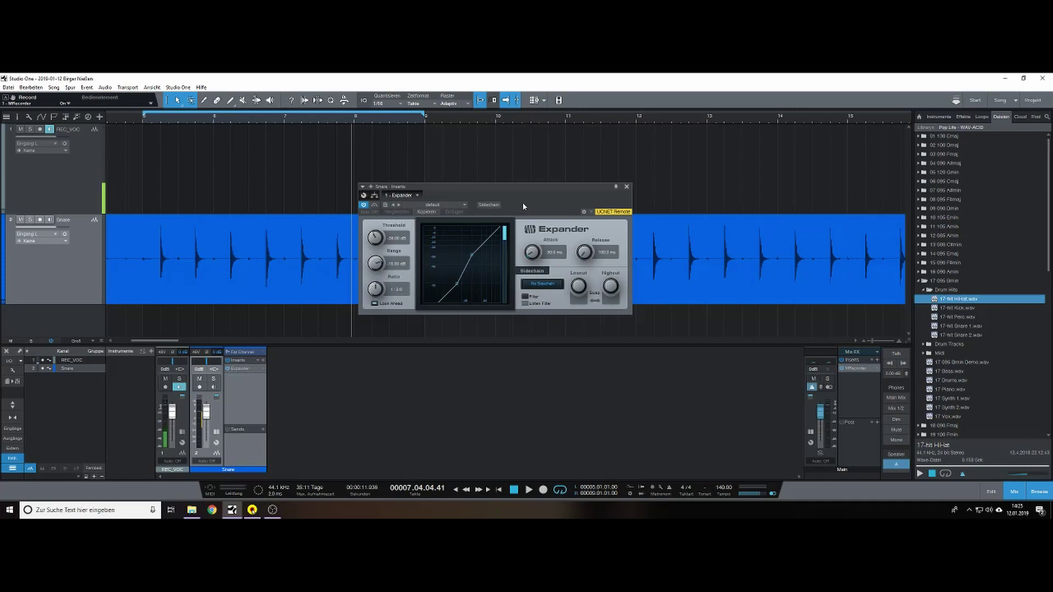
- During loop playback, raise the Expander's threshold, ratio and release, adjust its range and shorten the attack
key("space")
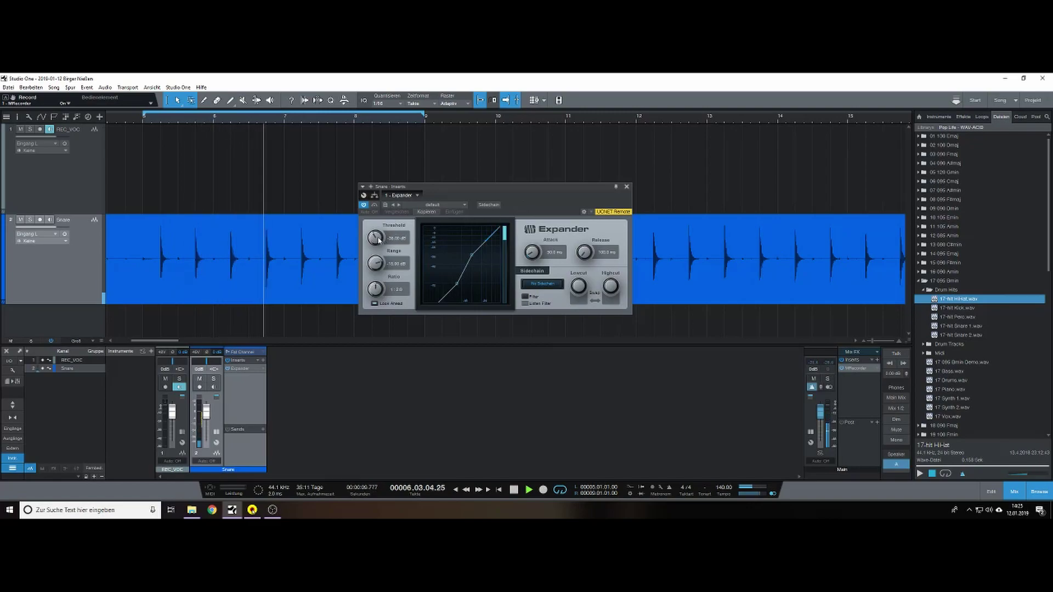
left_click_drag(379, 240, 377, 233)
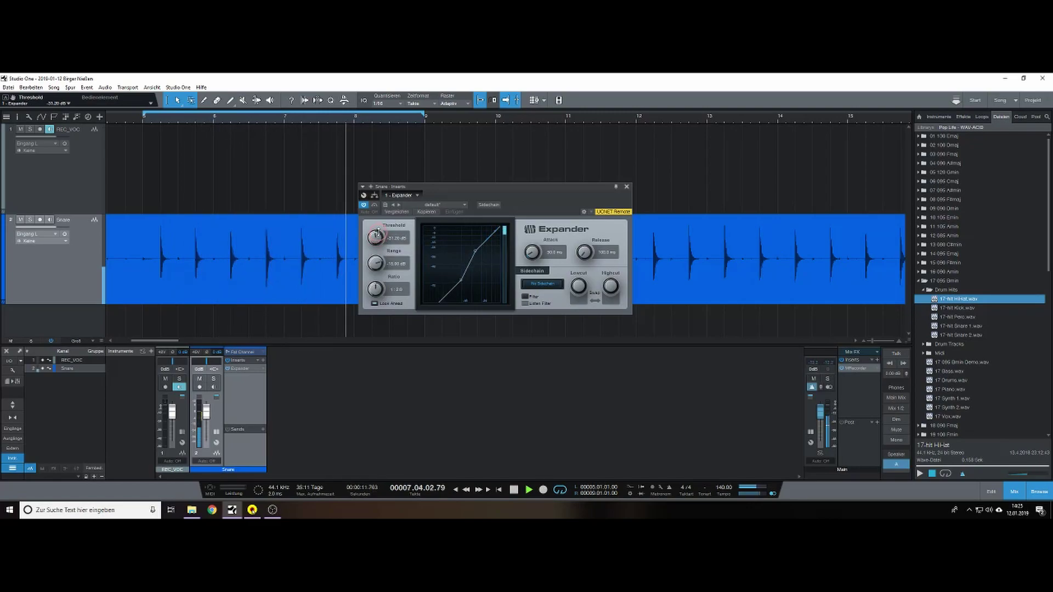
left_click_drag(377, 265, 377, 237)
left_click_drag(584, 252, 590, 219)
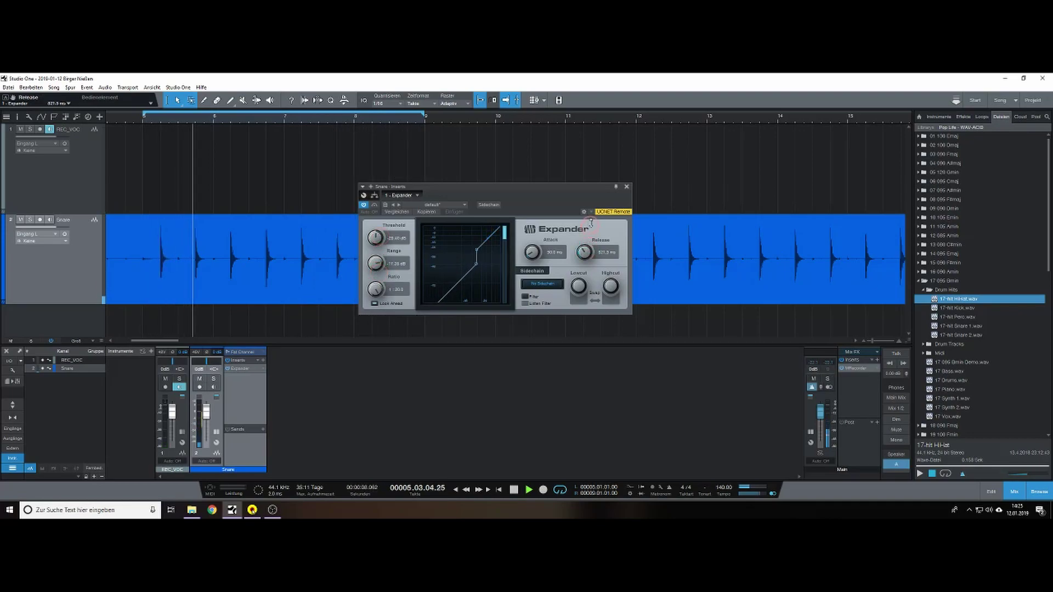
left_click_drag(537, 253, 586, 256)
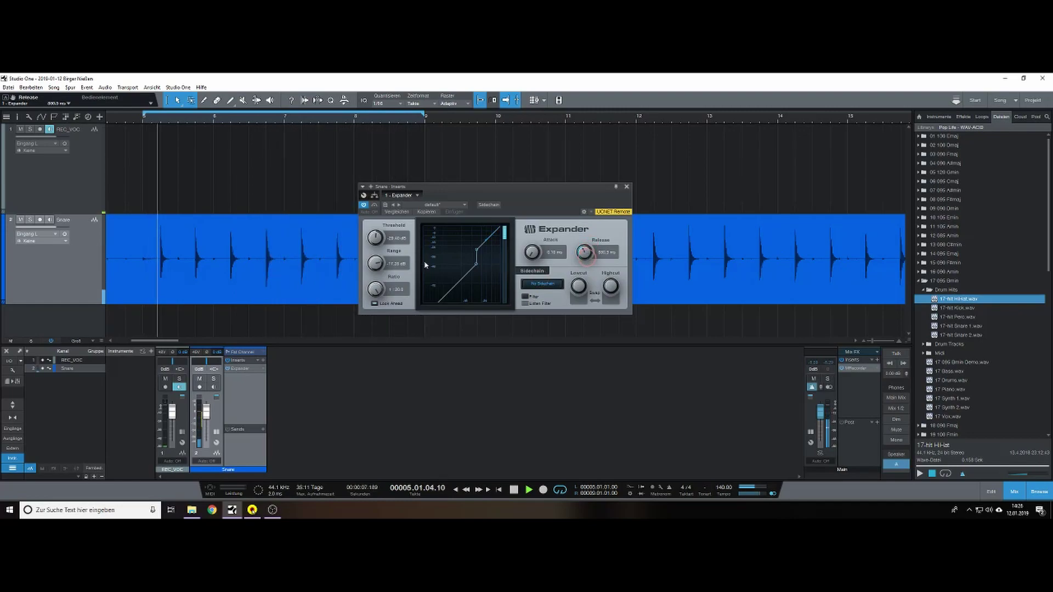
left_click_drag(383, 243, 385, 237)
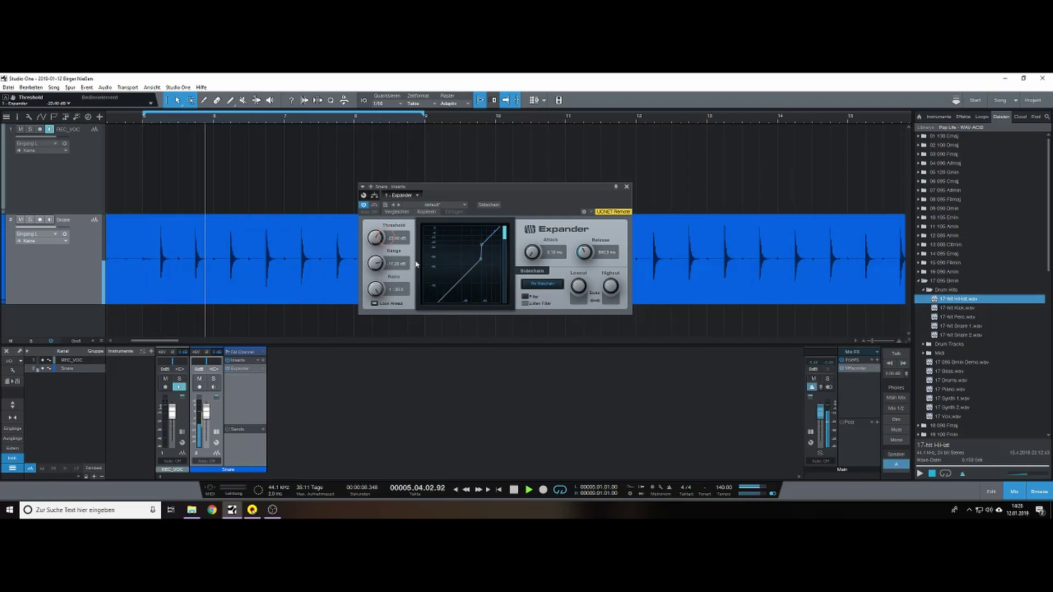
left_click_drag(586, 251, 584, 251)
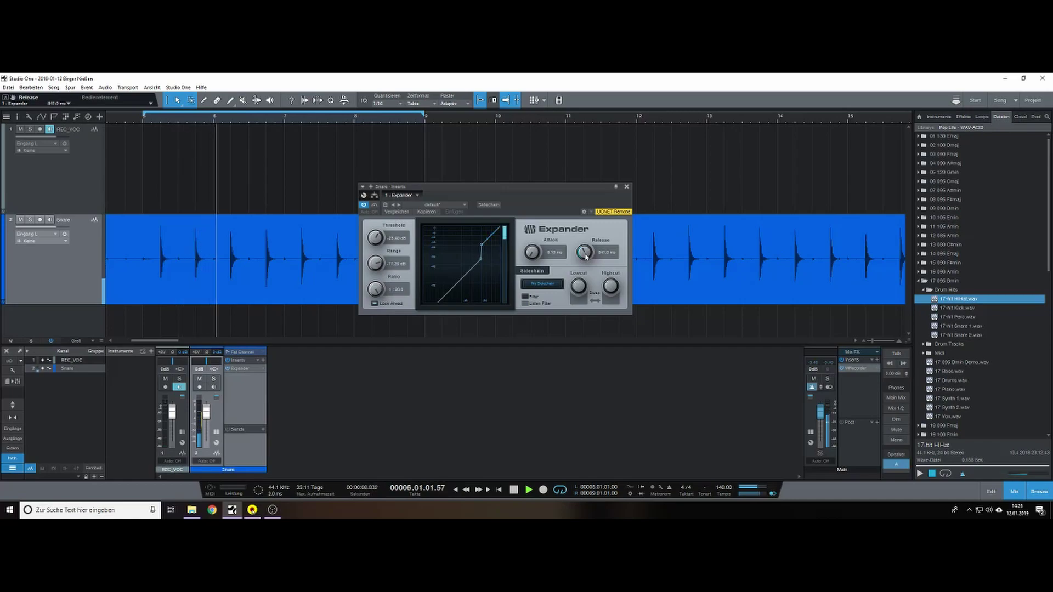
key("space")
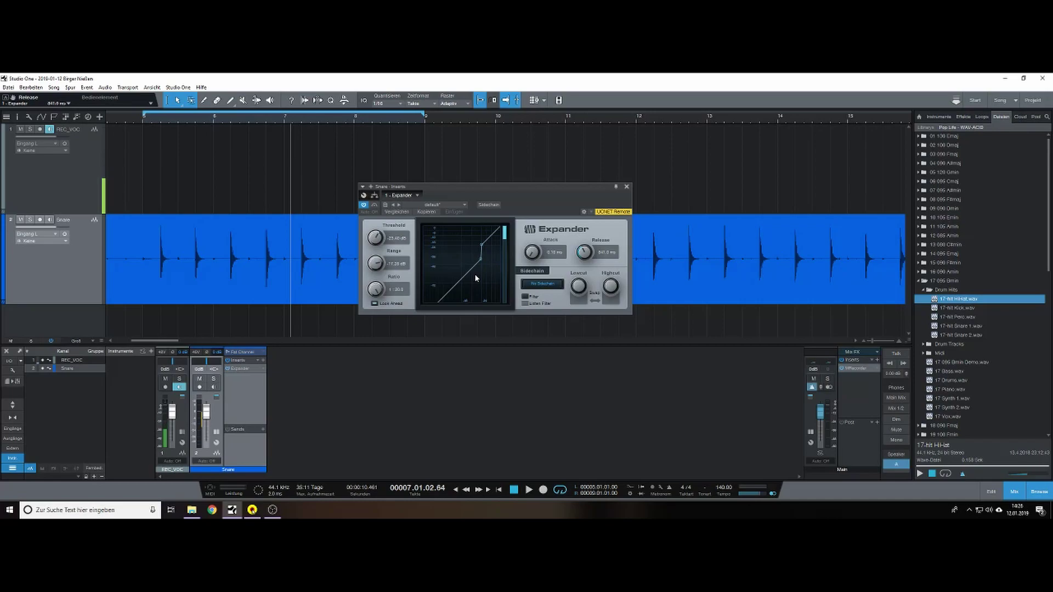
- Close the Expander and remove it from the Snare channel's inserts
left_click(627, 186)
right_click(255, 372)
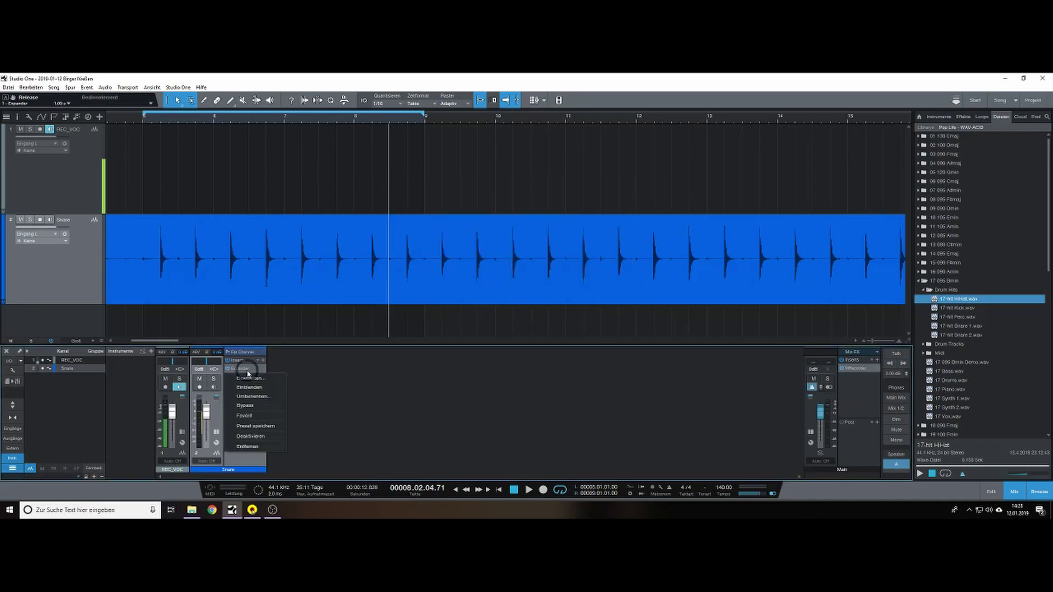
left_click(251, 445)
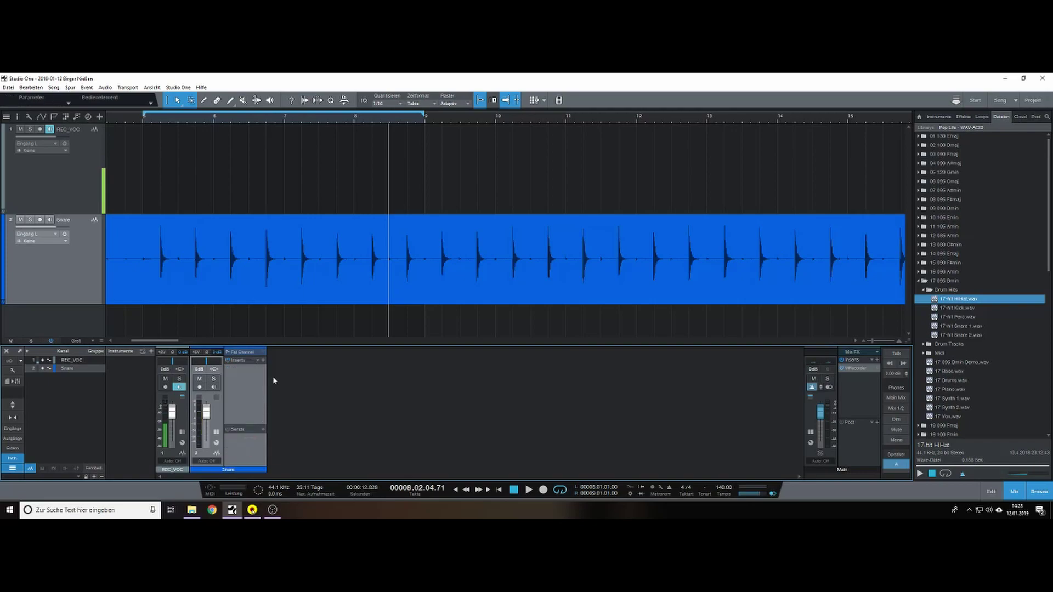
- Play the snare track briefly without any insert effect and stop at the loop start
key("space")
key("space")
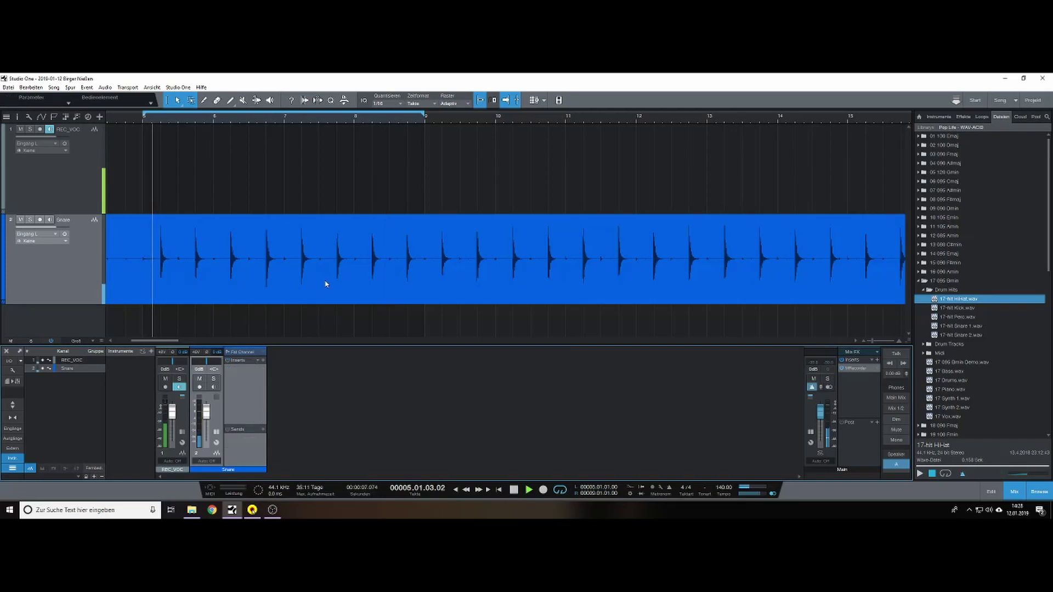
key("space")
key("space")
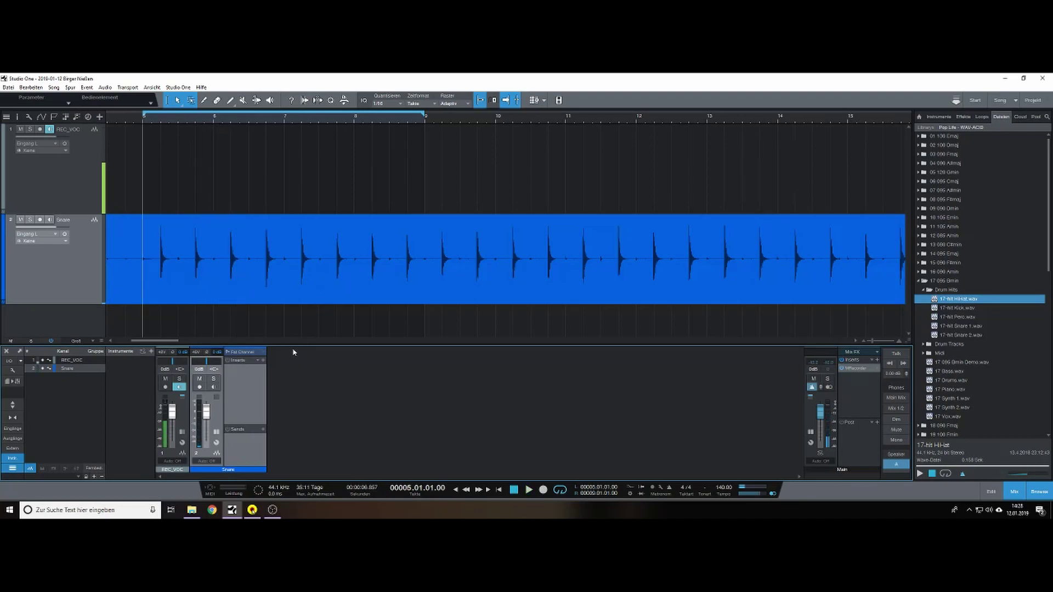
- Insert the PreSonus Gate on the Snare channel
left_click(264, 360)
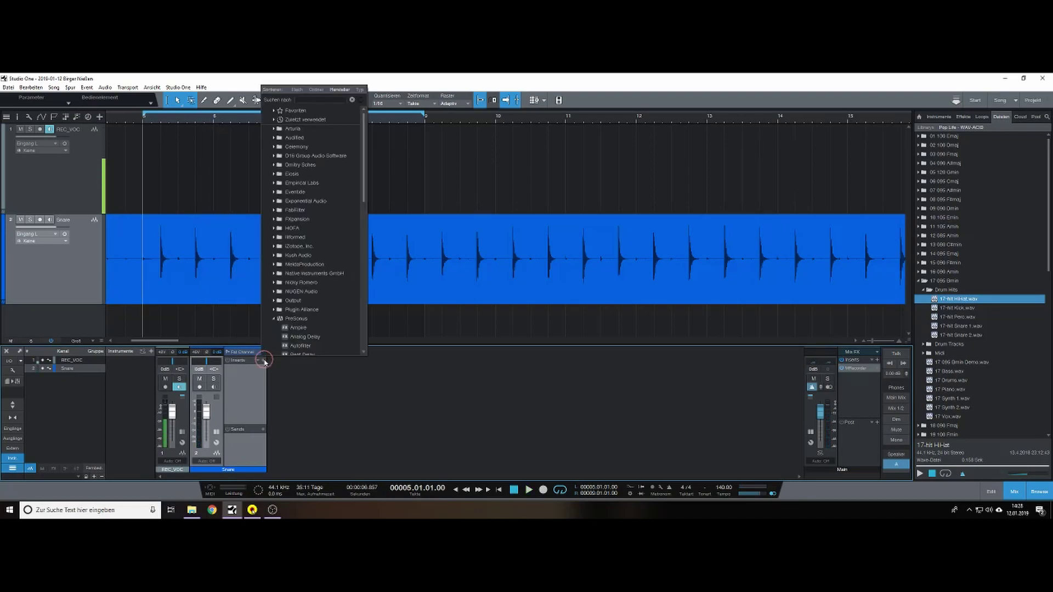
scroll(327, 301, "down", 3)
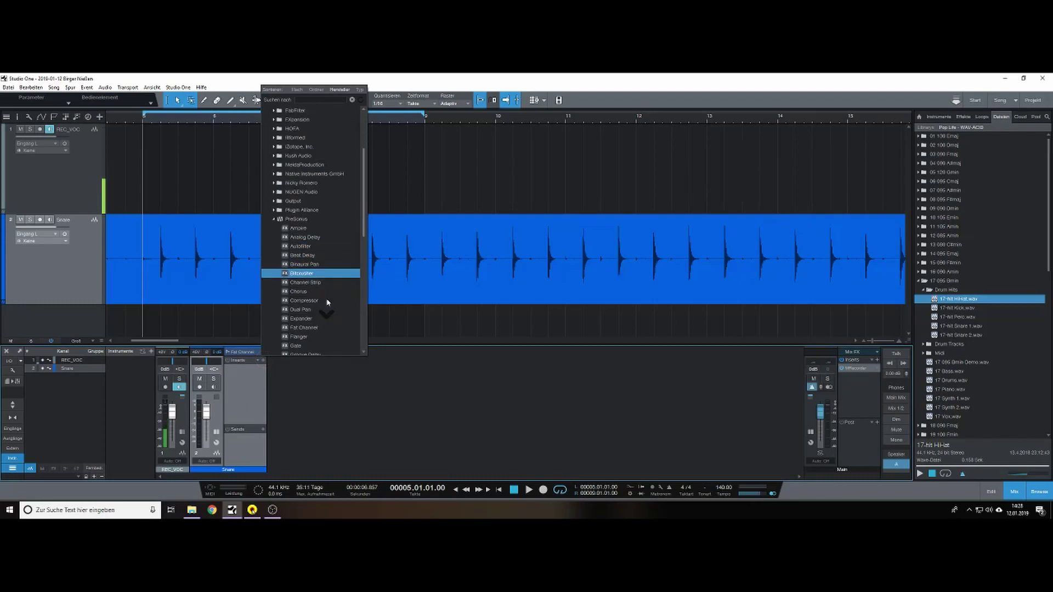
left_click(303, 343)
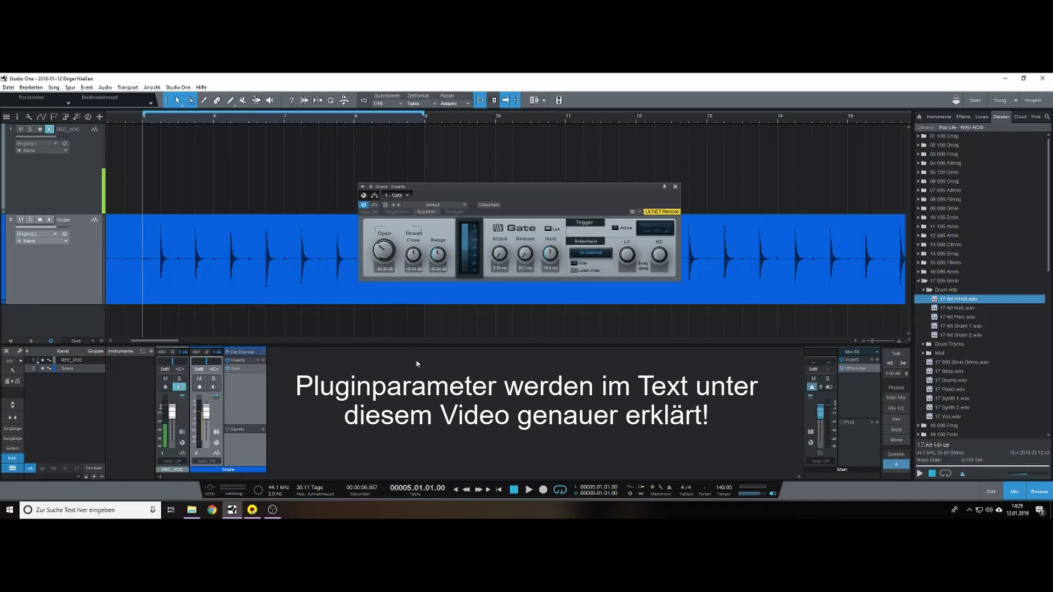
- During loop playback, adjust the Gate's open and close thresholds and range, lengthen the release and shorten the hold
key("space")
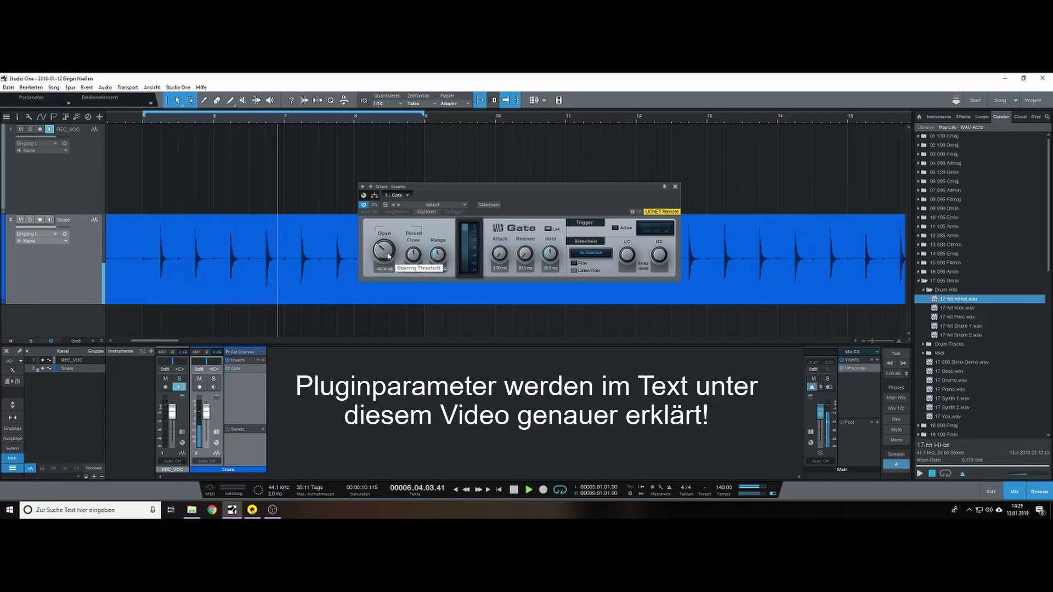
left_click_drag(388, 255, 414, 258)
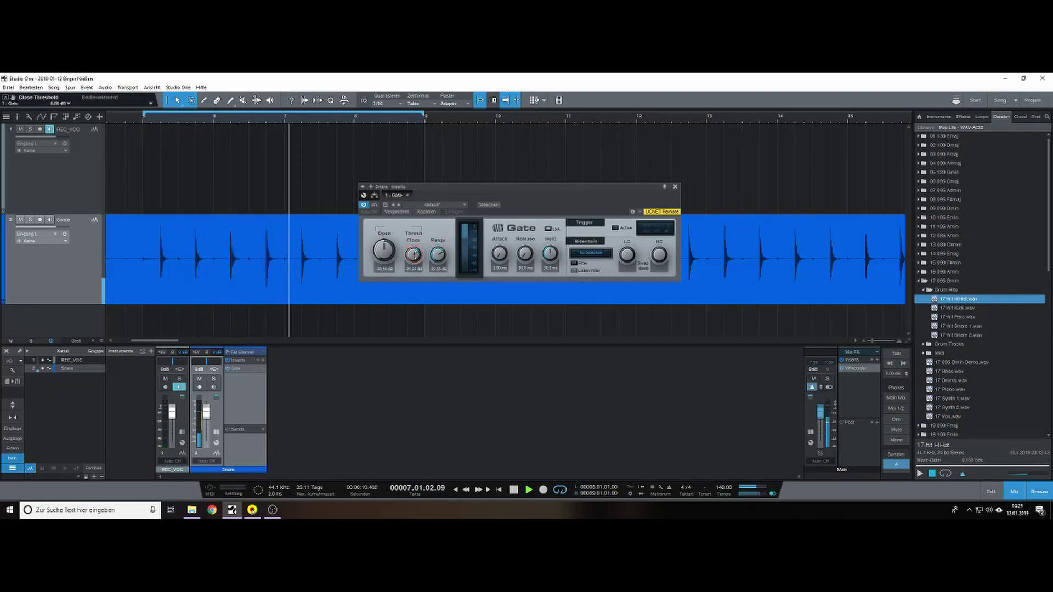
left_click_drag(525, 256, 525, 241)
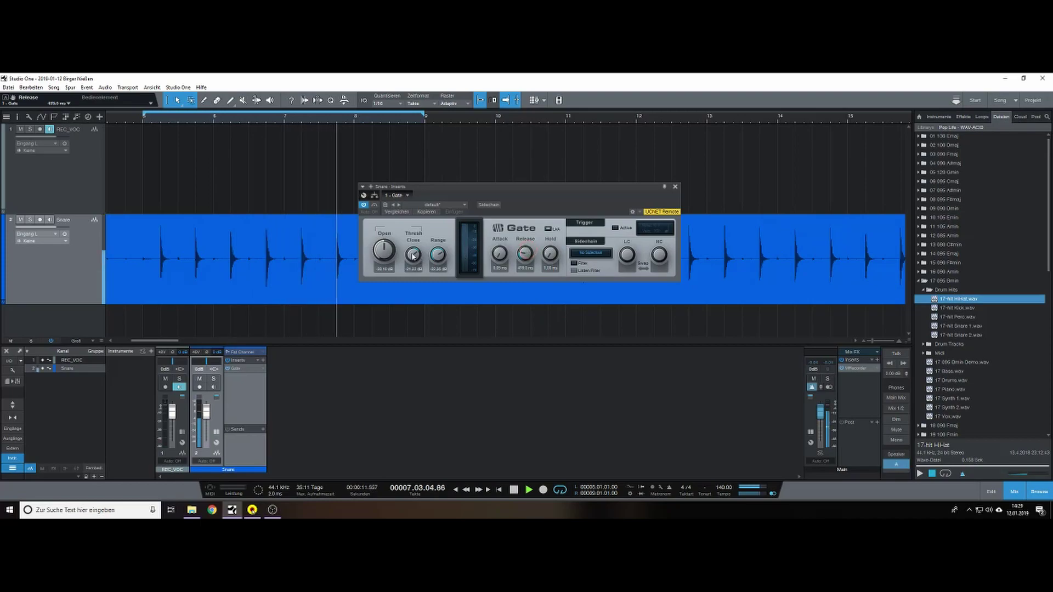
left_click_drag(413, 253, 448, 318)
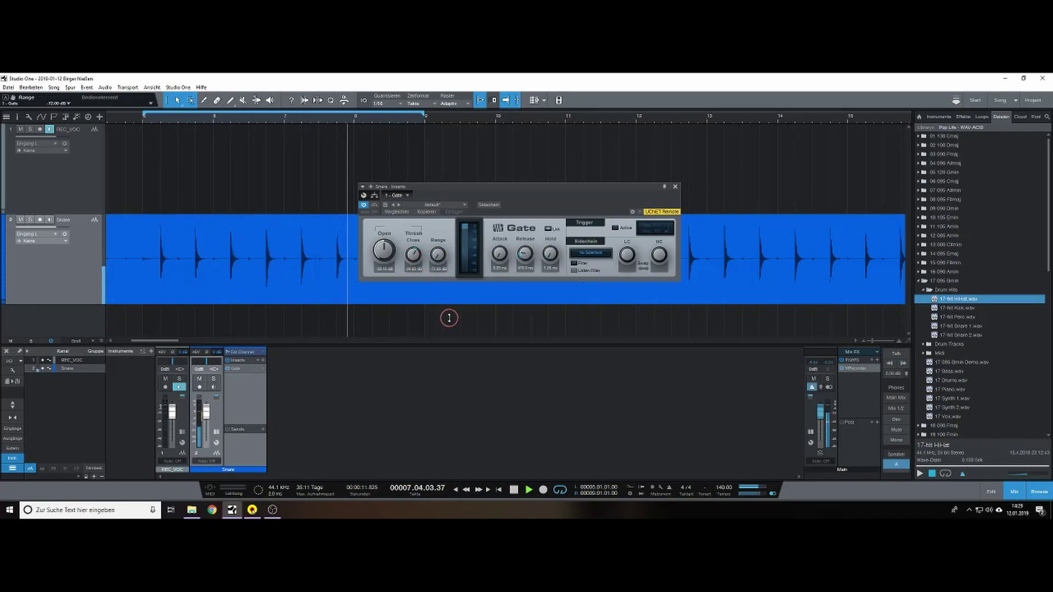
left_click_drag(413, 254, 442, 216)
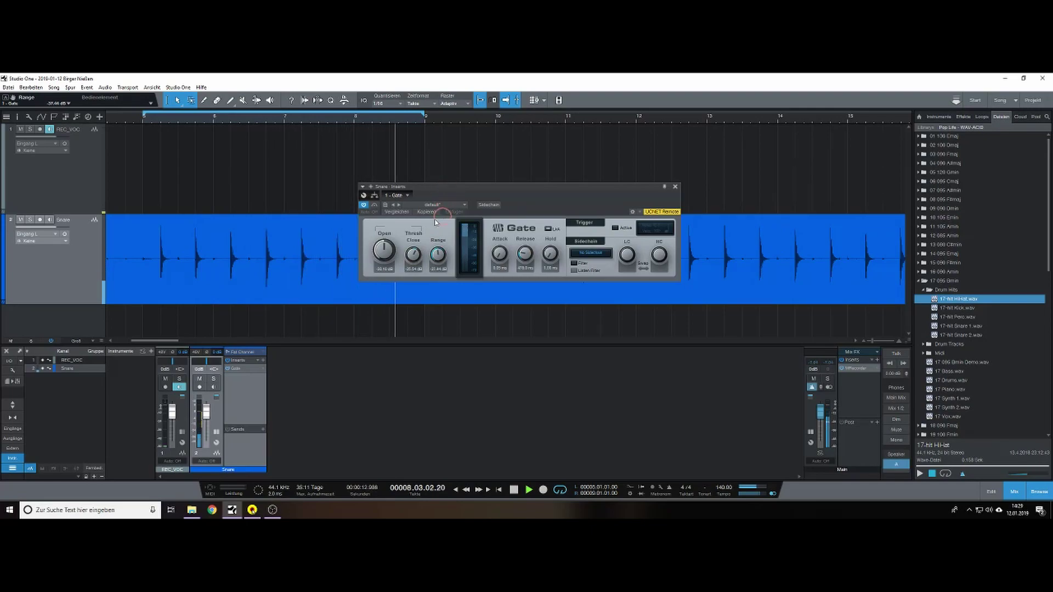
mouse_move(383, 253)
left_mouse_down()
mouse_move(390, 237)
mouse_move(392, 250)
left_mouse_up()
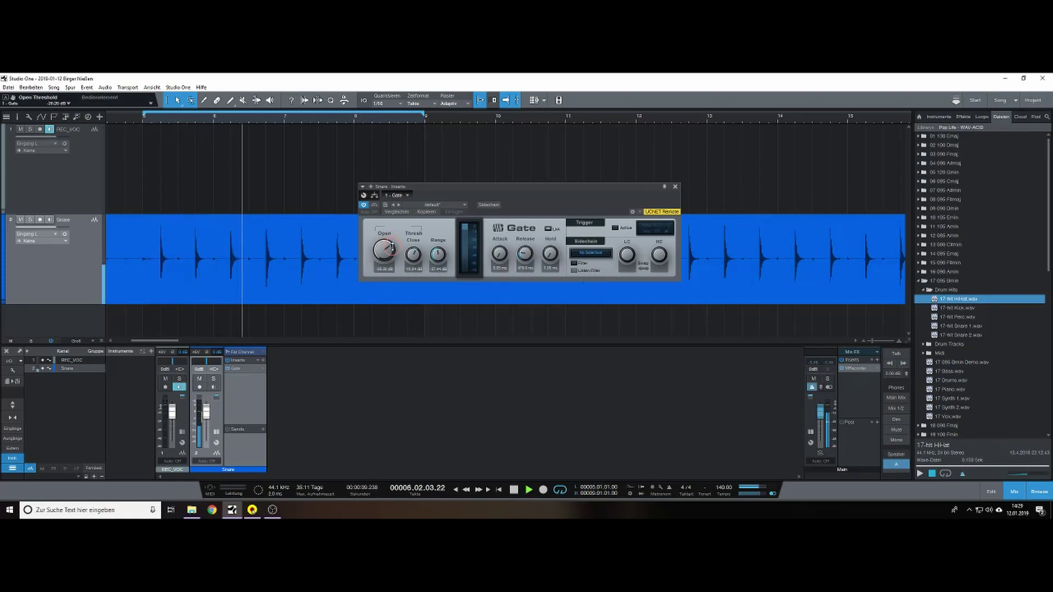
left_click_drag(530, 255, 549, 241)
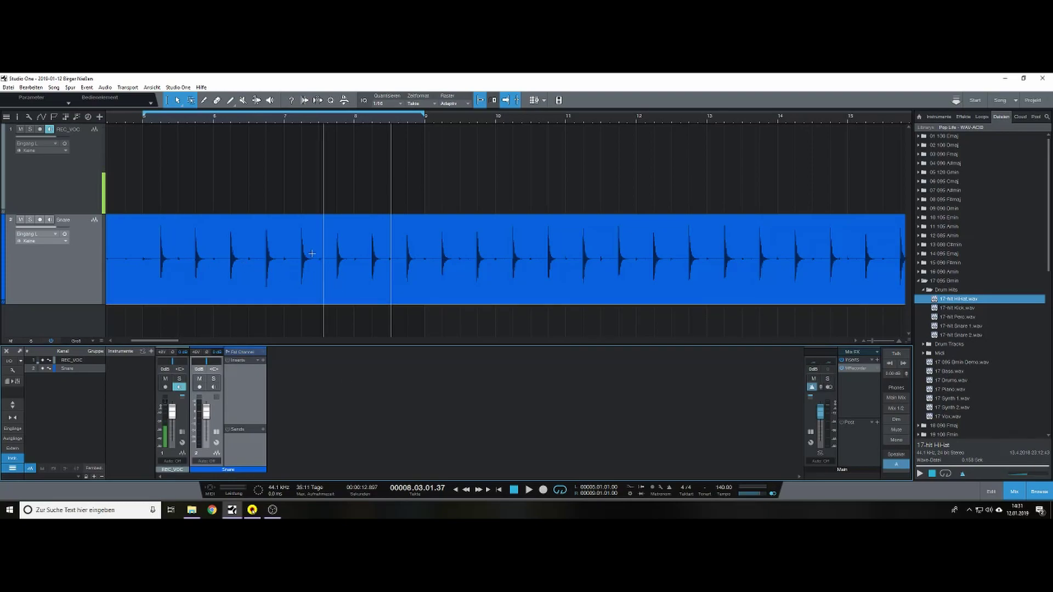
key("3")
key("shift")
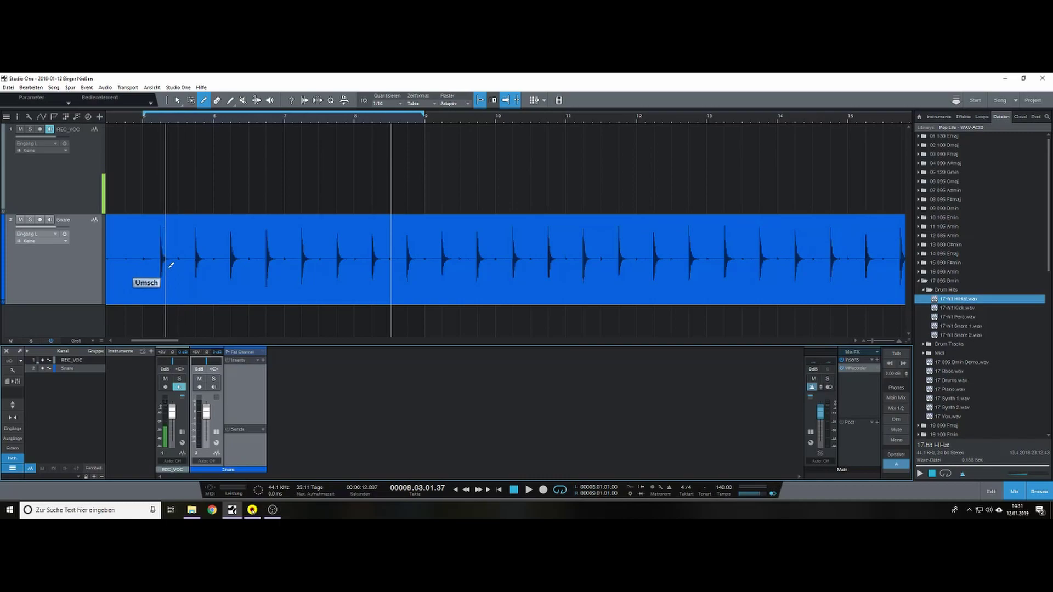
key("1")
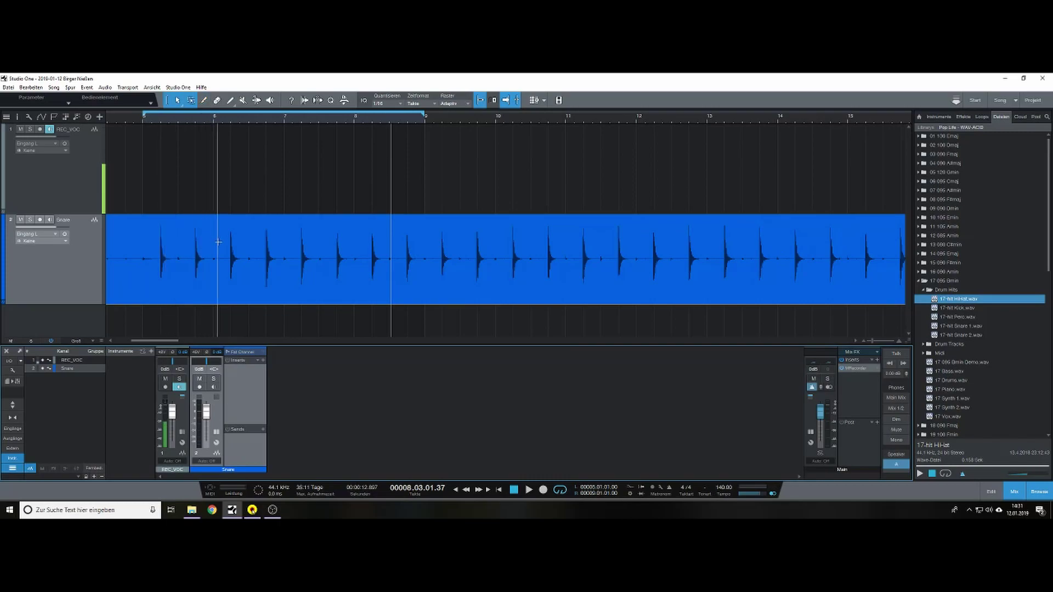
- Strip the silence (Stille suchen) from the Snare audio event, splitting it into separate events
right_click(255, 272)
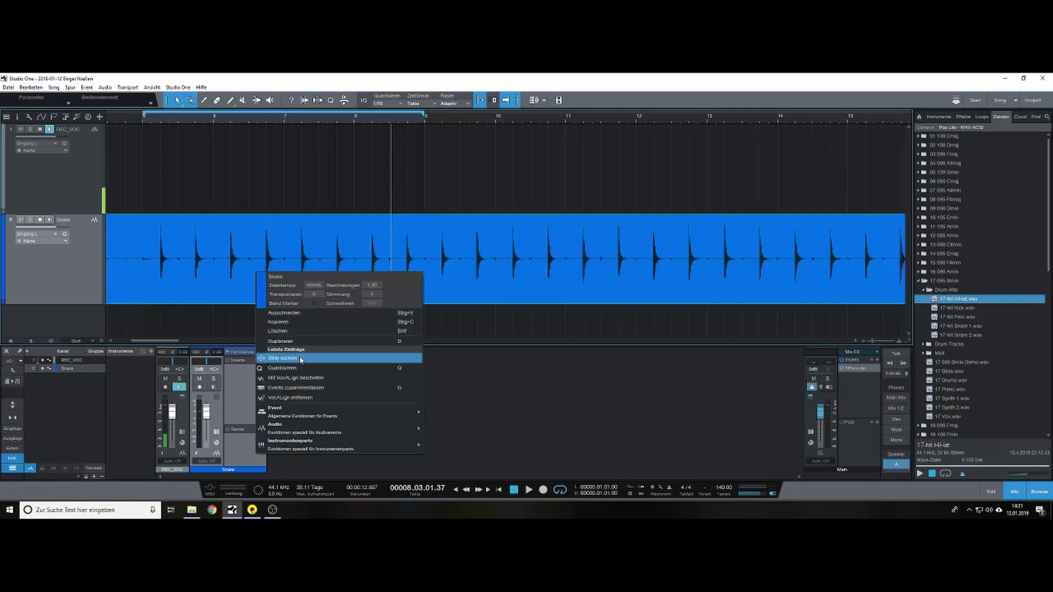
mouse_move(306, 428)
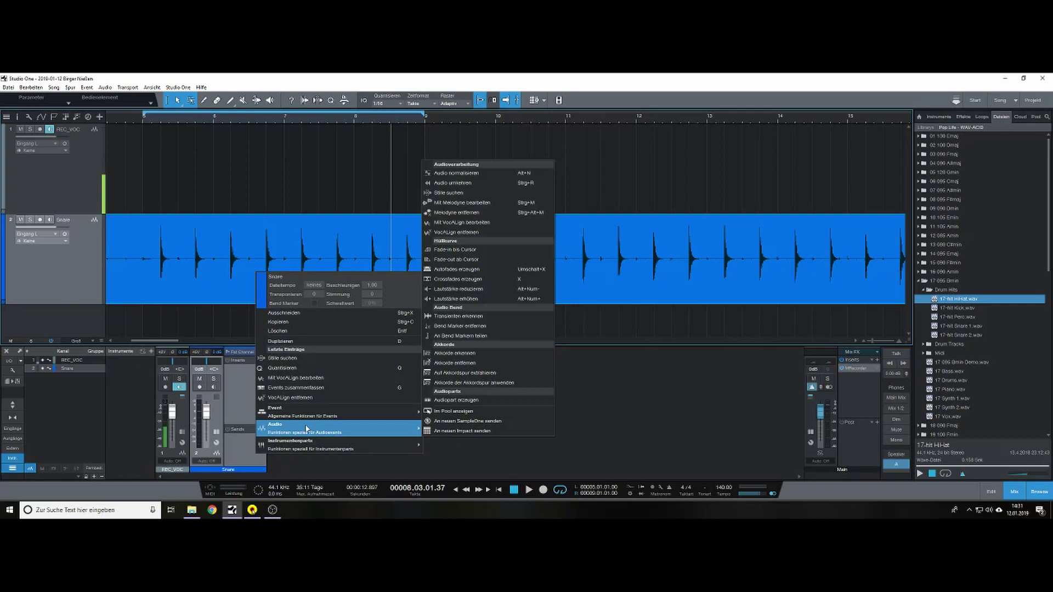
left_click(286, 358)
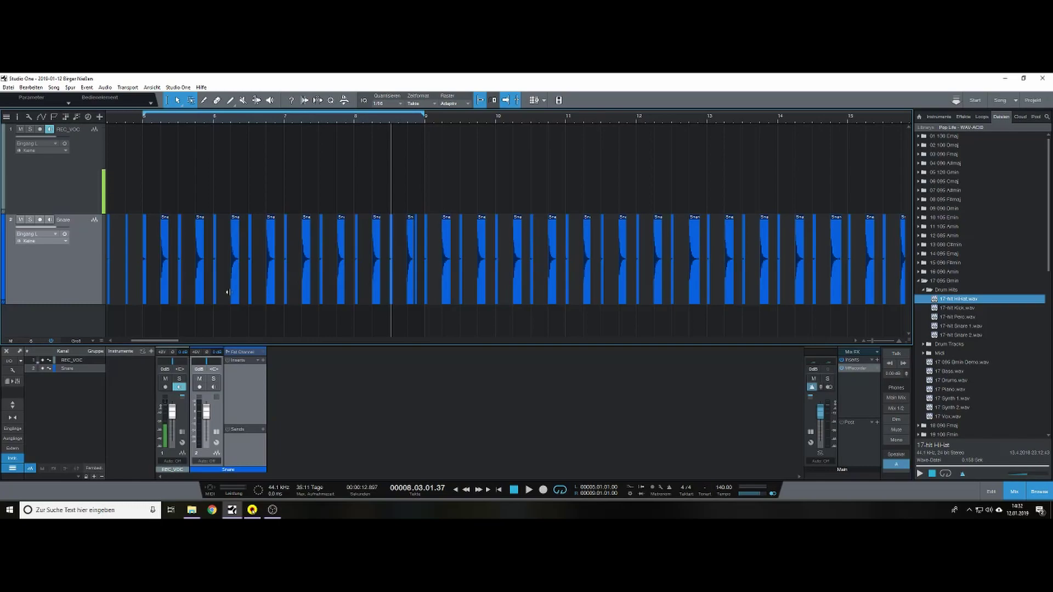
- Examine the separated snare events and the remaining bleed snippets up close, and play them back
key("e")
key("e")
key("e")
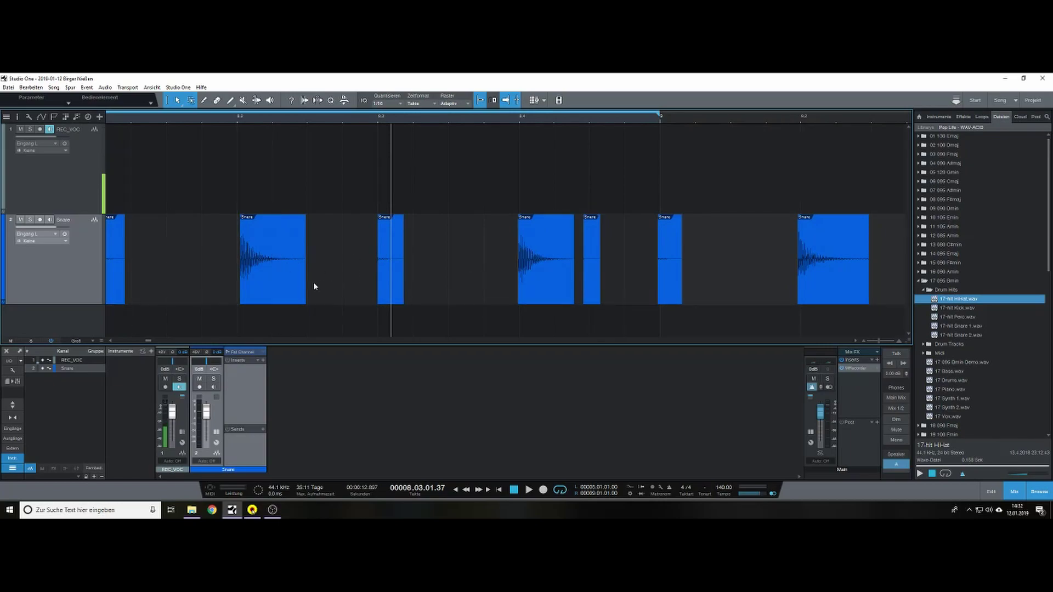
key("w")
key("w")
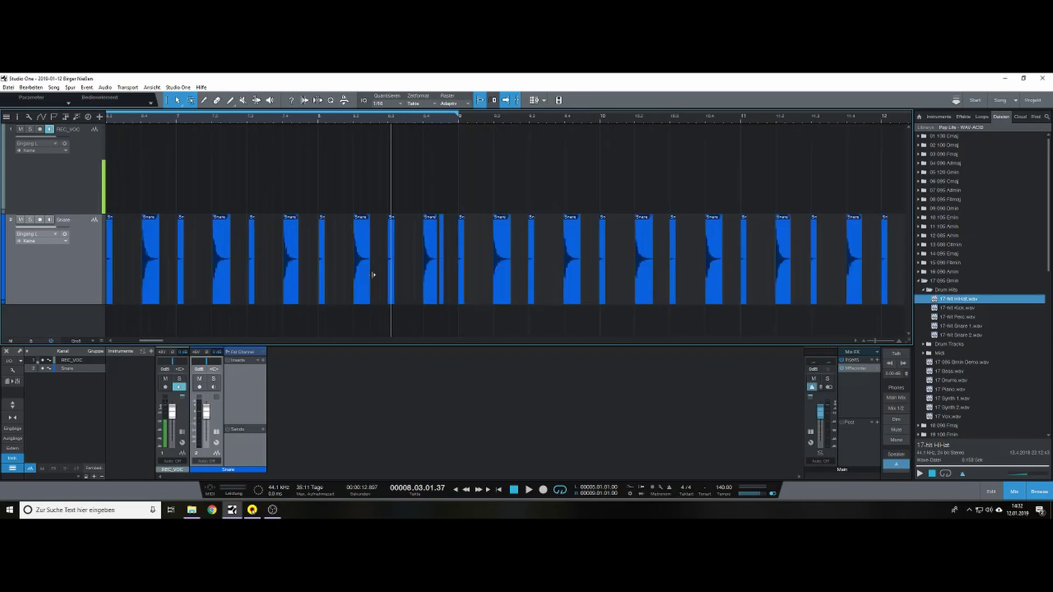
key("space")
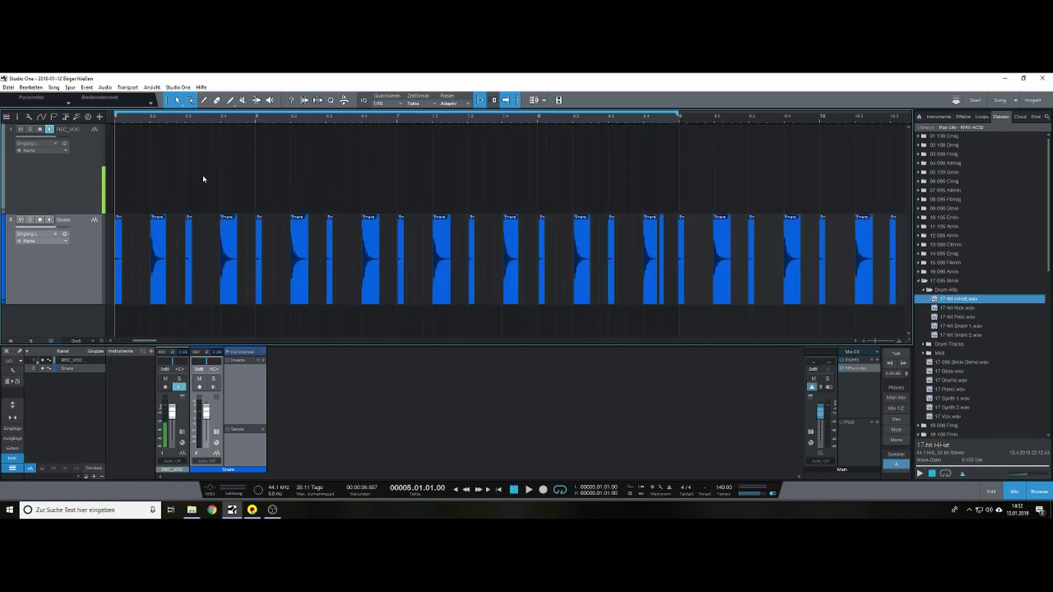
- Delete the short bleed events between the snare hits from bar 5 to the start of bar 9, and play back the result
key("space")
left_click(119, 270)
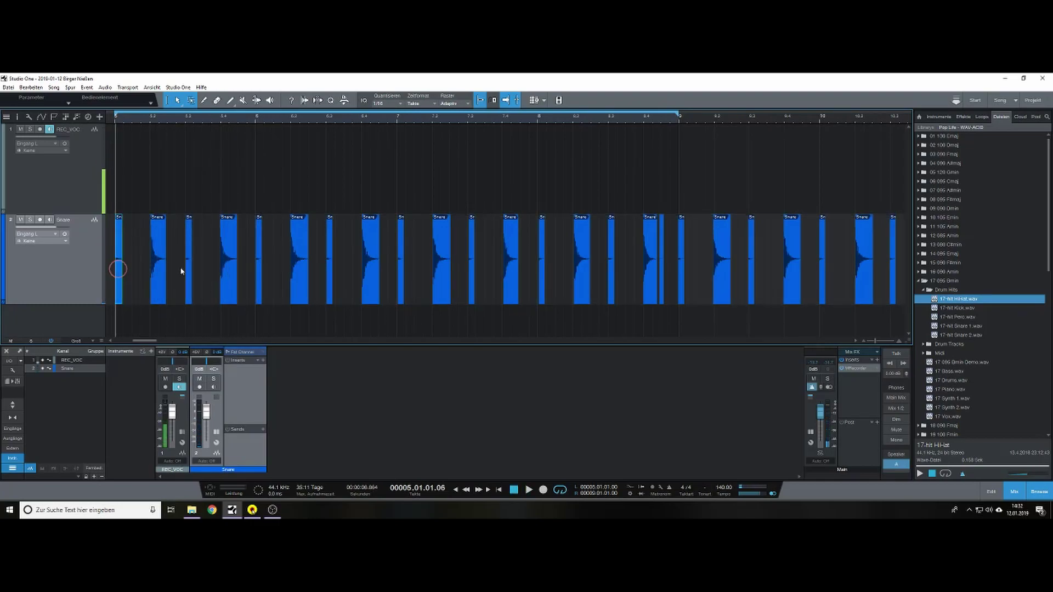
left_click(189, 273, "shift")
left_click(259, 277, "shift")
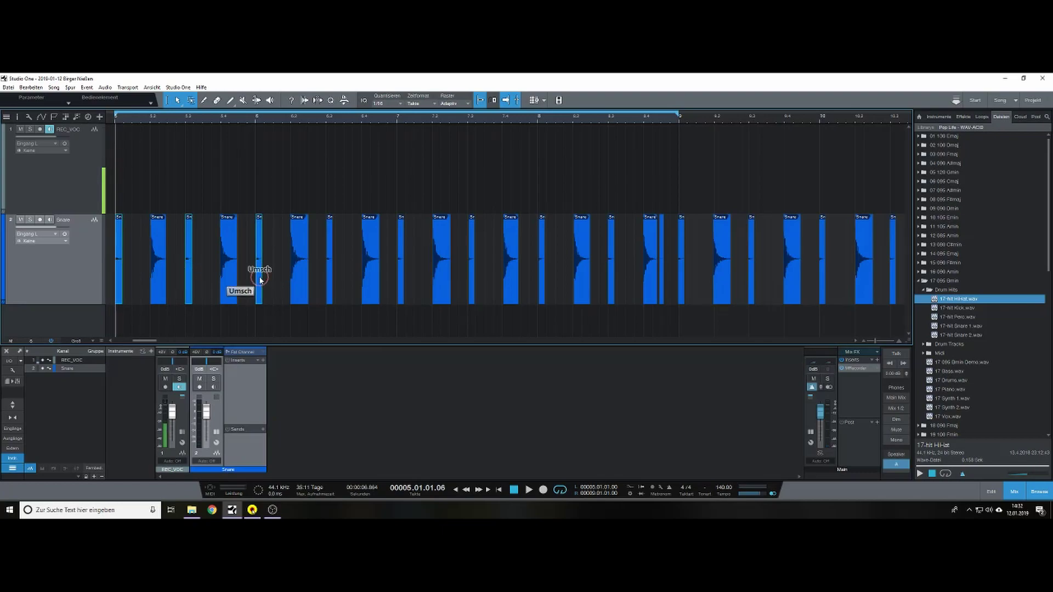
left_click(329, 278, "shift")
left_click(400, 280, "shift")
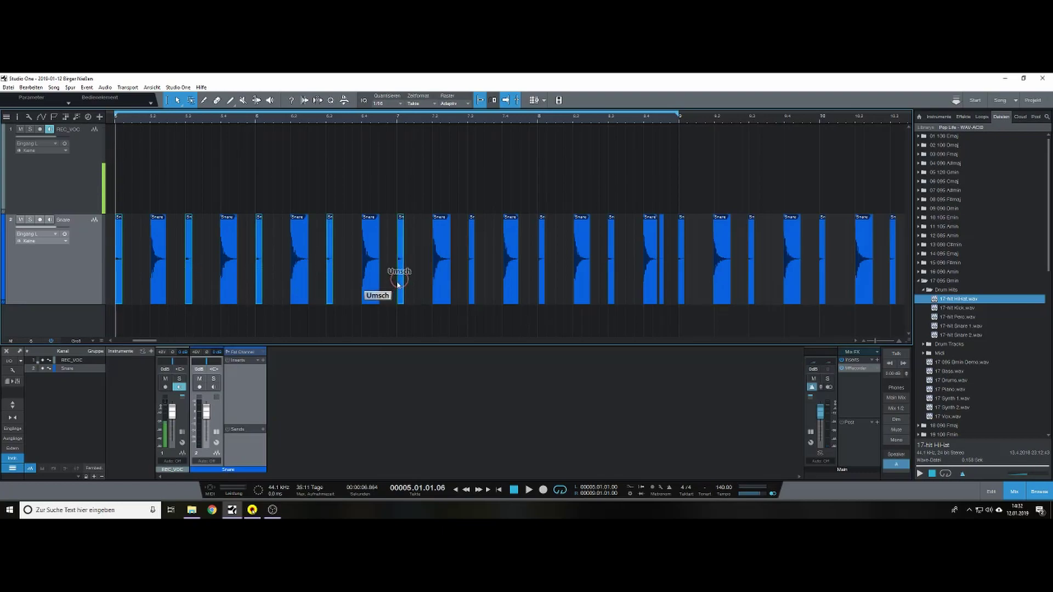
left_click(471, 281, "shift")
left_click(542, 282, "shift")
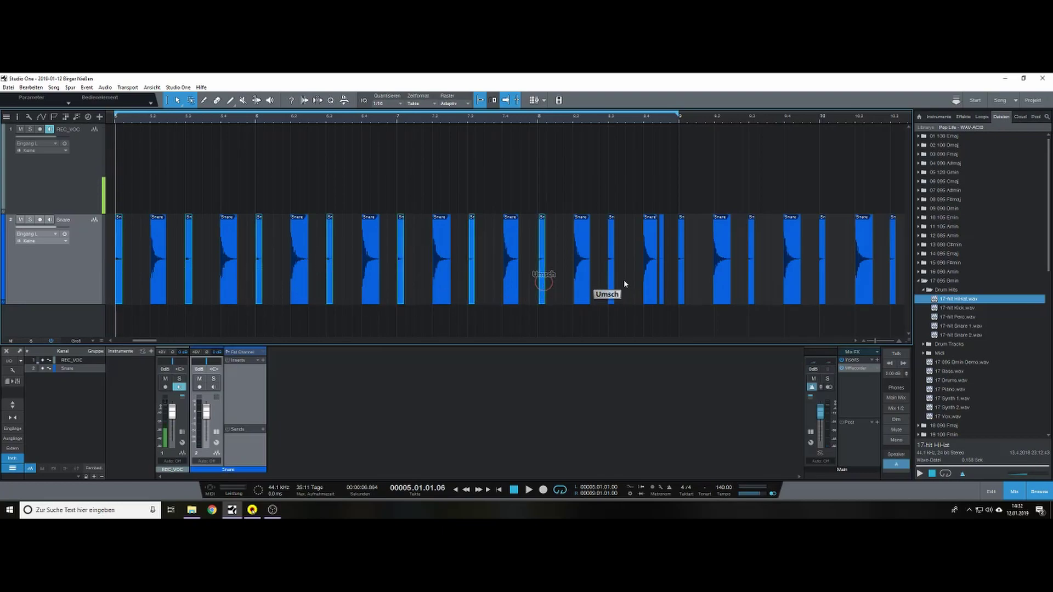
left_click(611, 283, "shift")
left_click(661, 282, "shift")
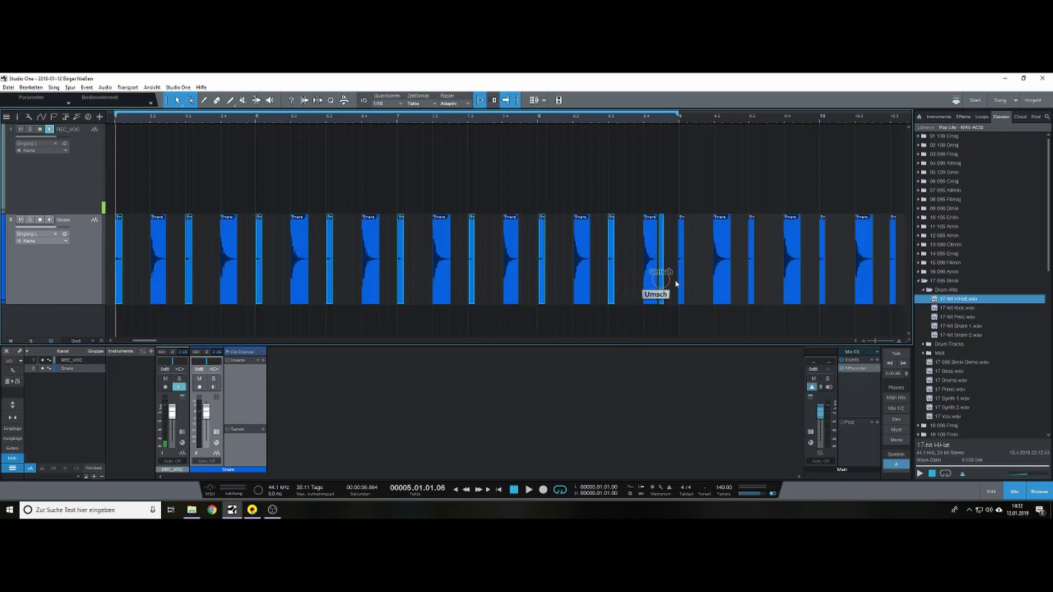
left_click(682, 274, "shift")
key("Delete")
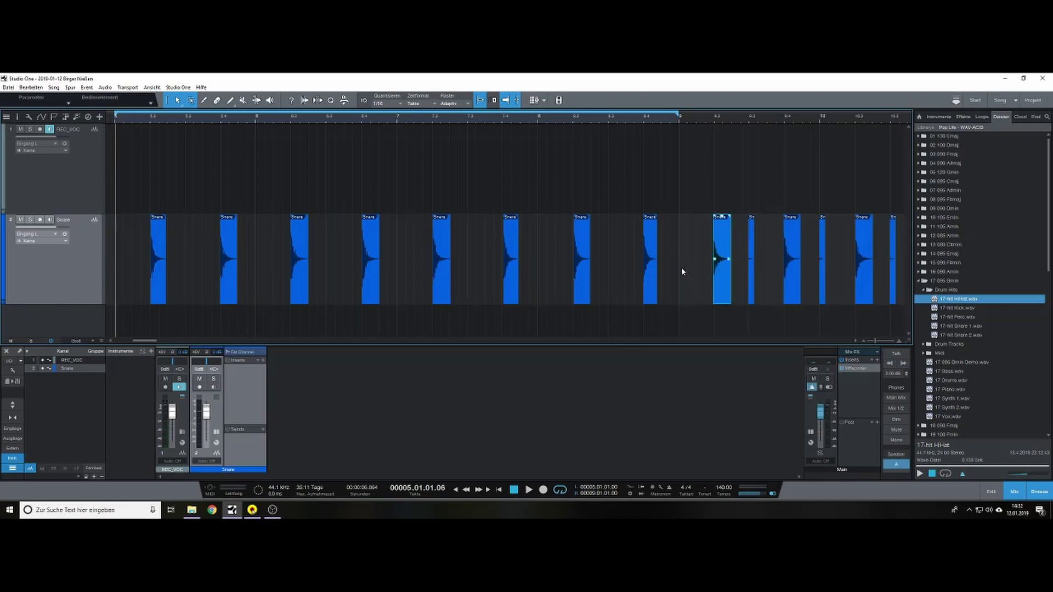
key("space")
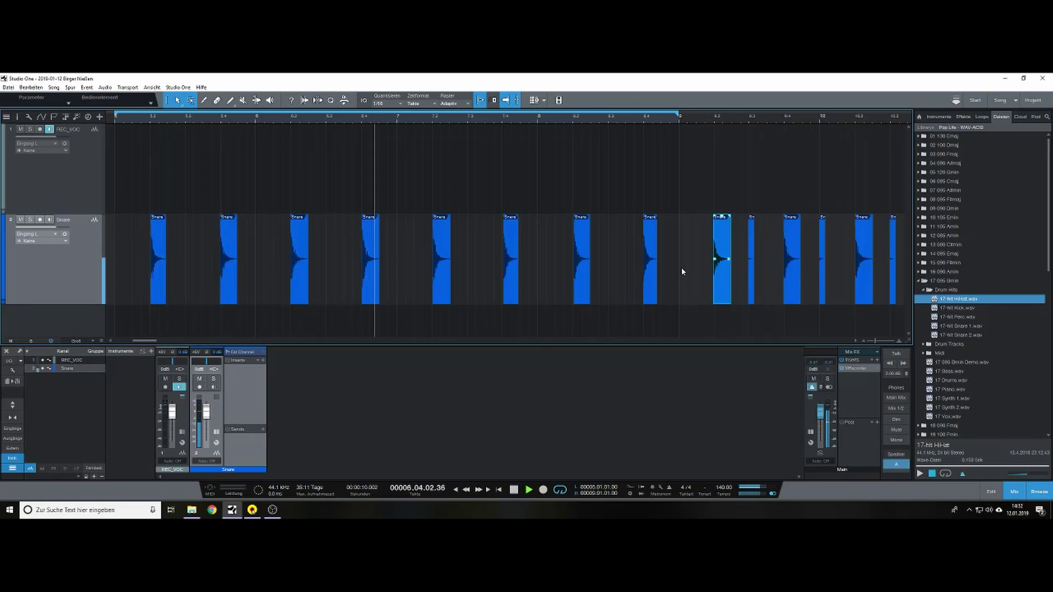
- Extend the snare event at 7.2 in both directions, starting it slightly earlier and lengthening its decay at the end
left_click(427, 294)
mouse_move(427, 294)
left_mouse_down()
mouse_move(417, 294)
mouse_move(431, 292)
left_mouse_up()
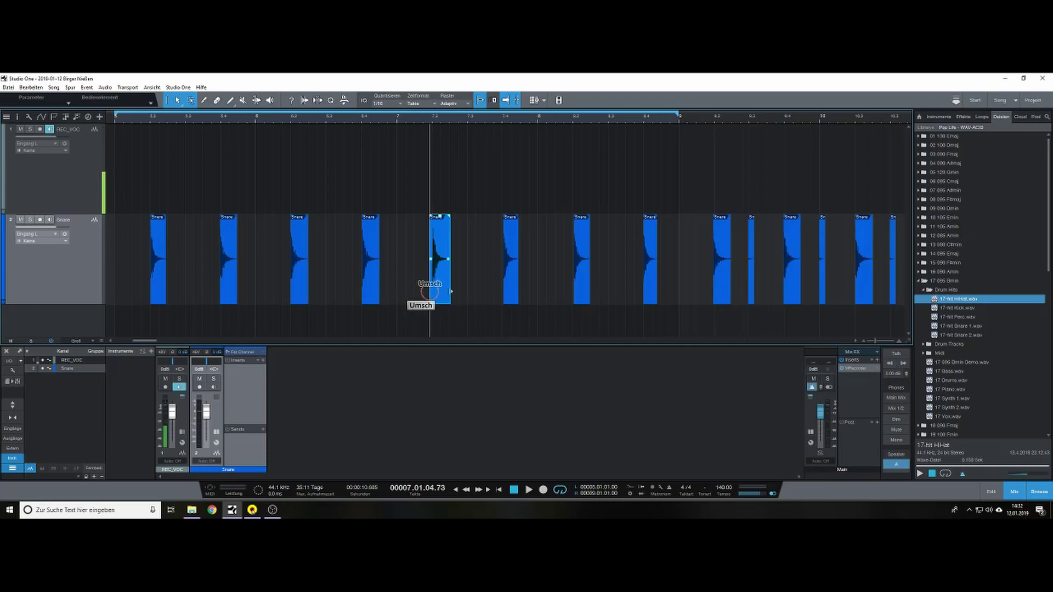
left_click(469, 295, "shift")
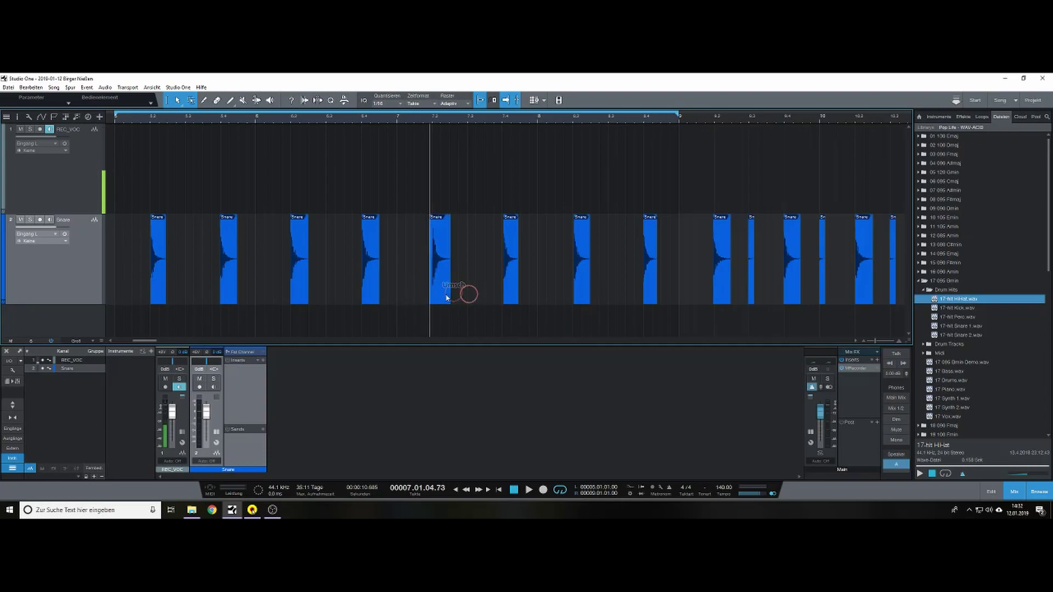
left_click_drag(450, 295, 458, 297)
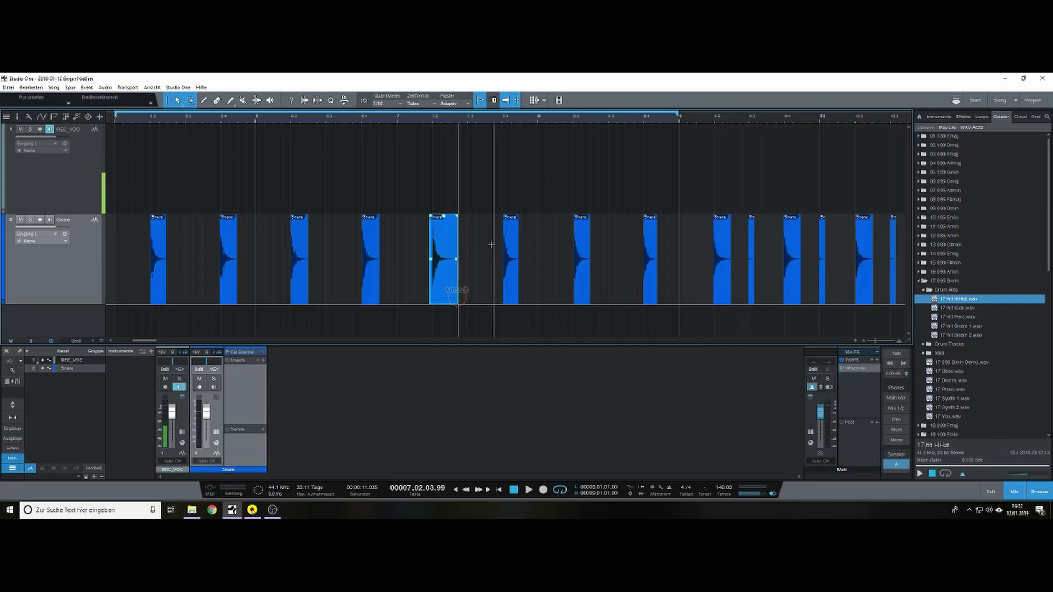